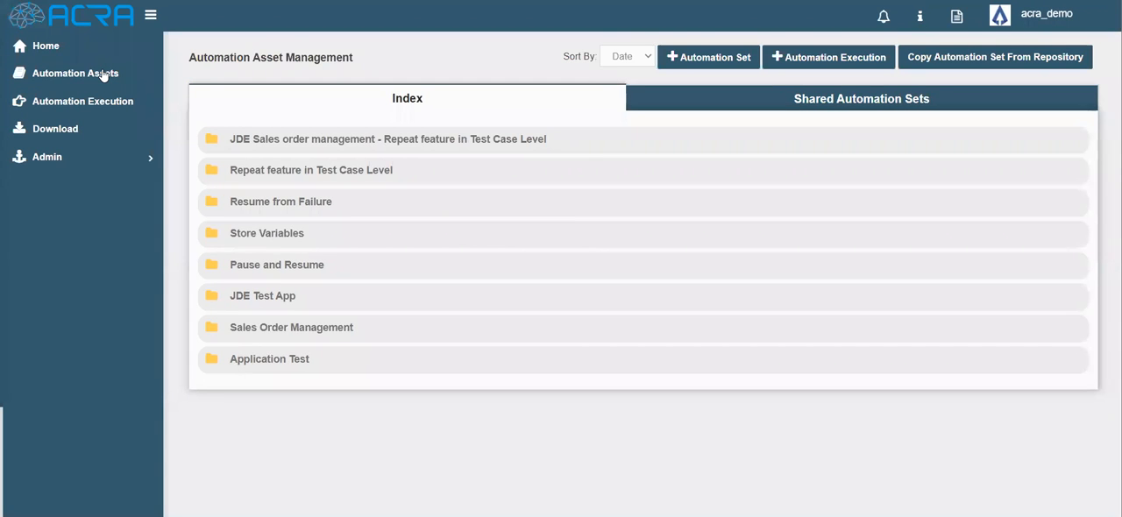
- Open the Creating New Sales order test case in the JDE Sales order management automation set for editing
left_click(266, 140)
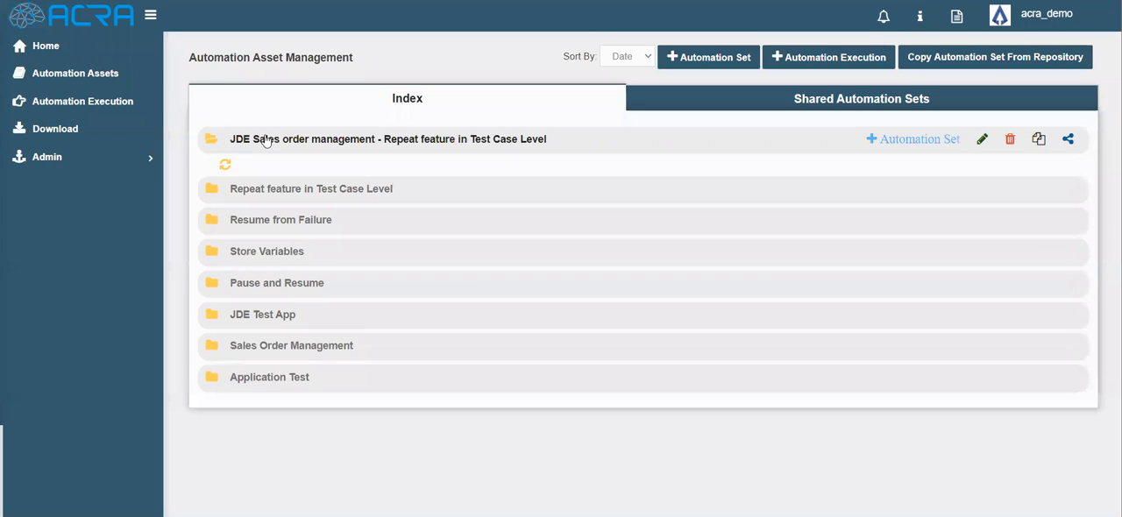
left_click(267, 170)
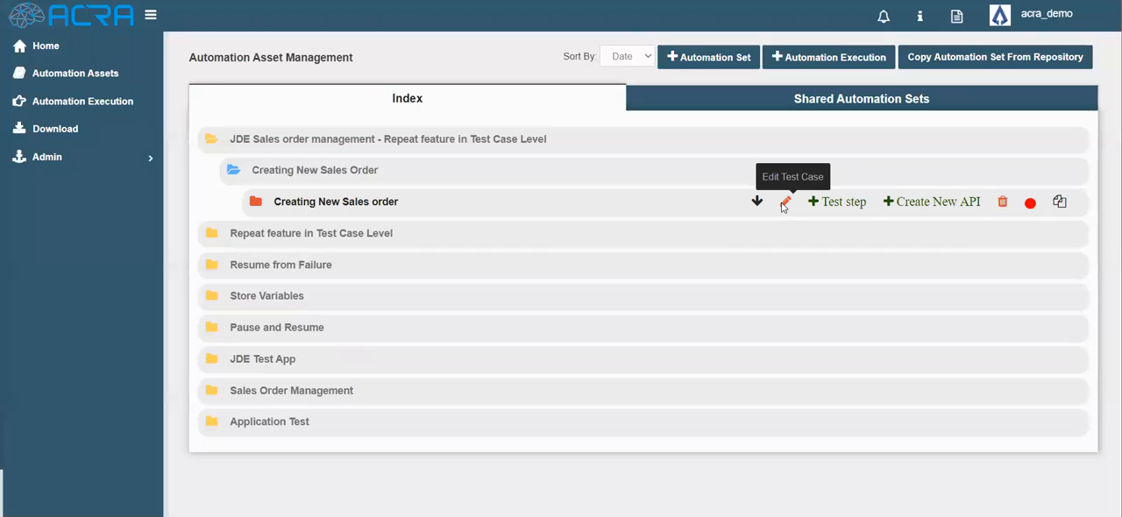
left_click(784, 203)
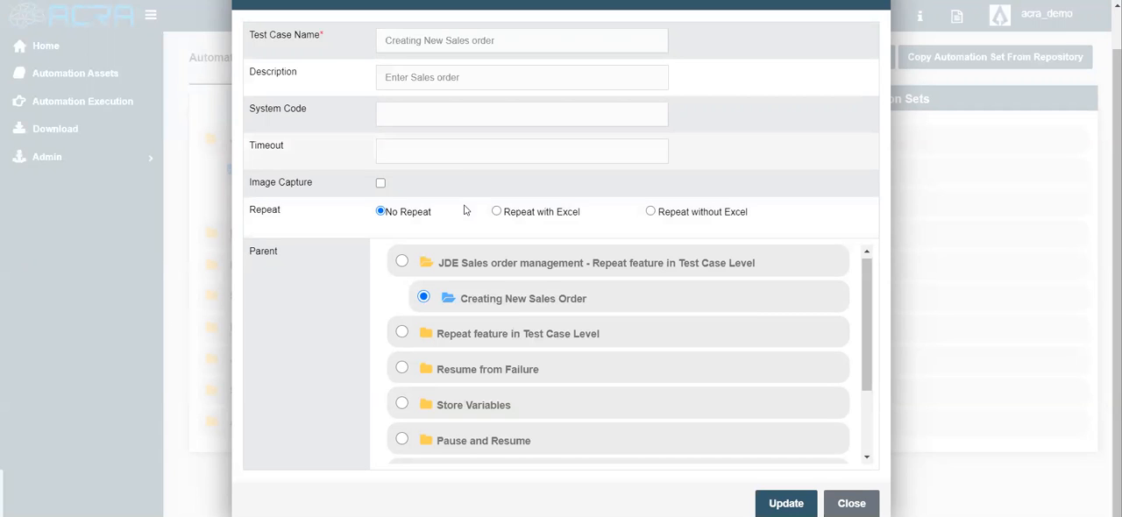
- Set the test case to Repeat without Excel with a TestCase Repeat count of 2, and save the update
left_click(496, 212)
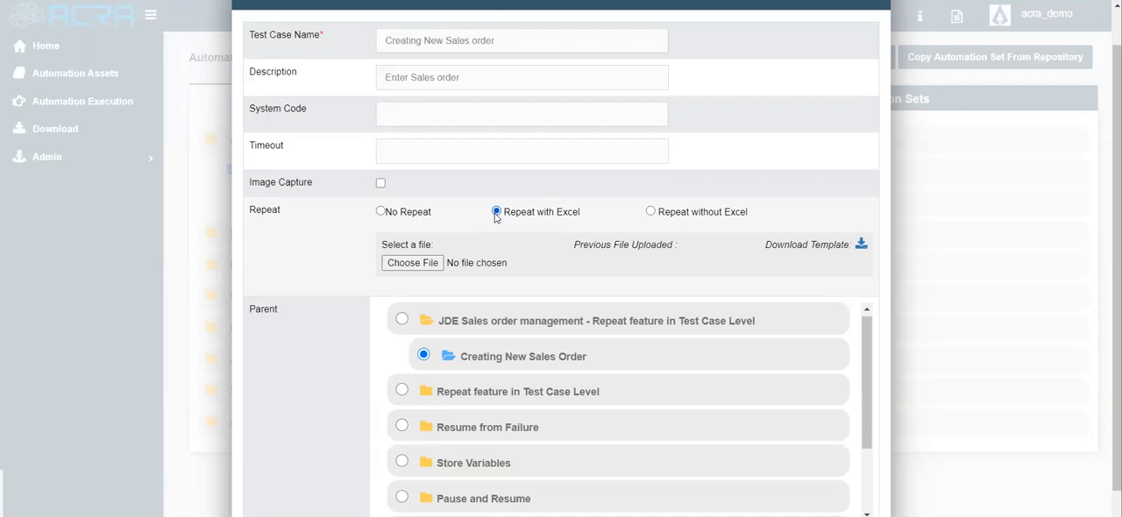
left_click(650, 212)
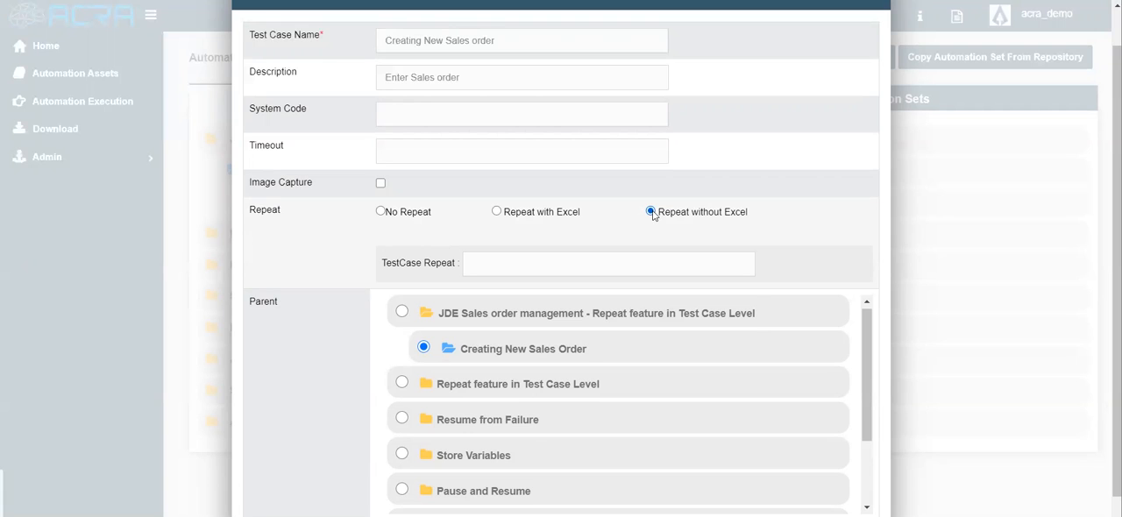
left_click(532, 264)
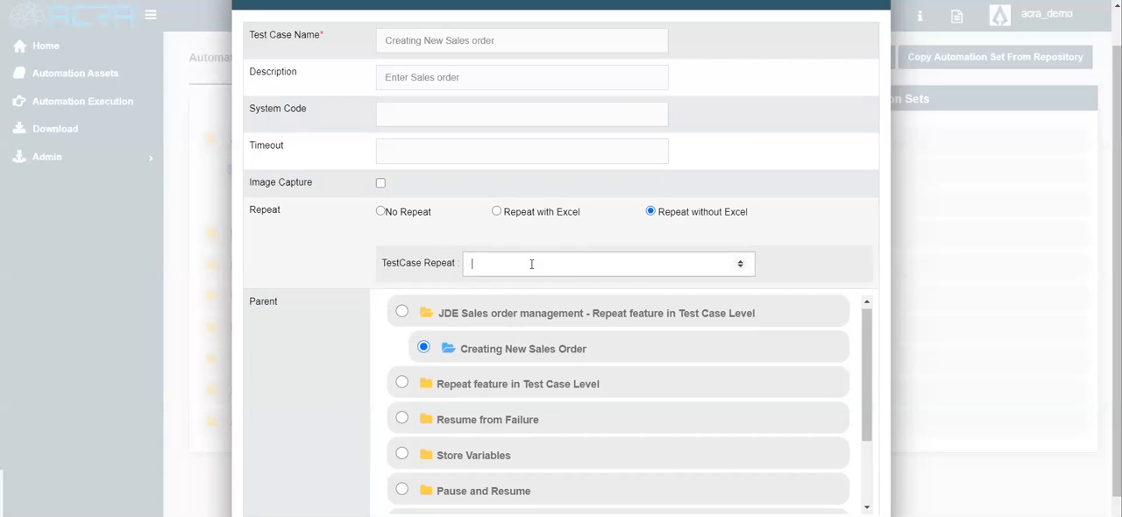
type("2")
left_click(361, 254)
scroll(704, 336, "down", 2)
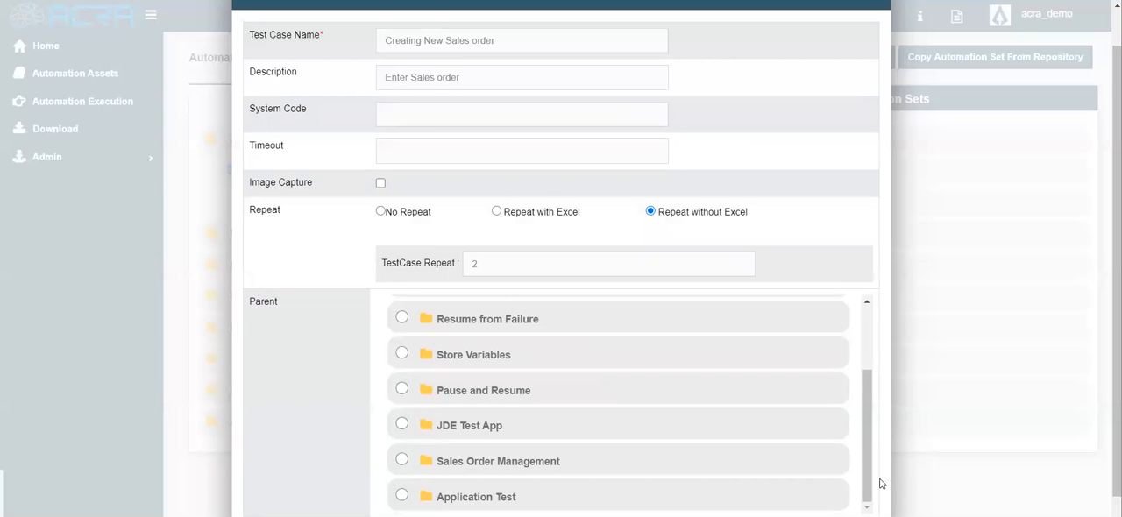
scroll(864, 478, "down", 1)
left_click(787, 503)
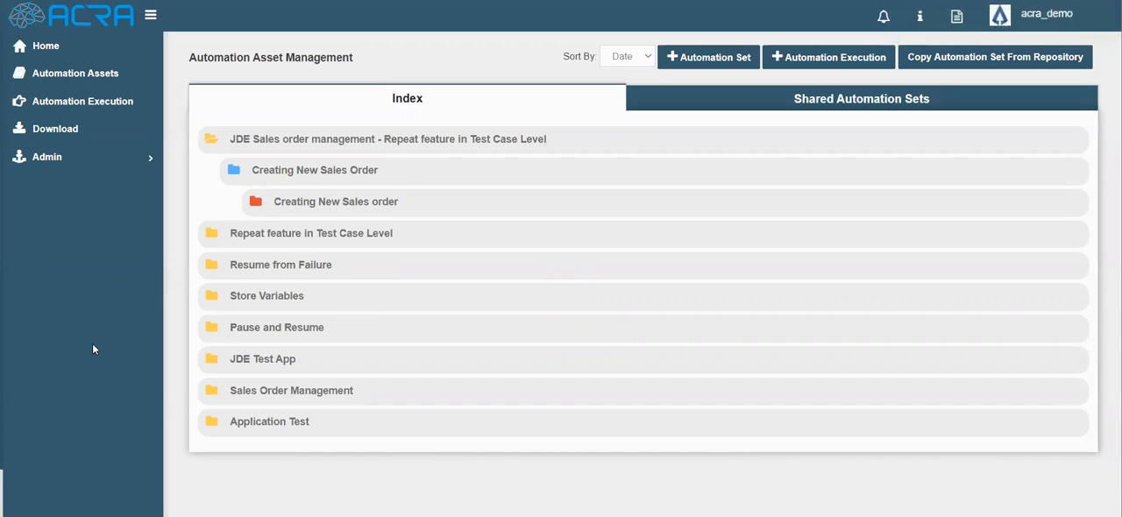
- Start a new automation execution named "Repeat feature - Test case level"
left_click(820, 61)
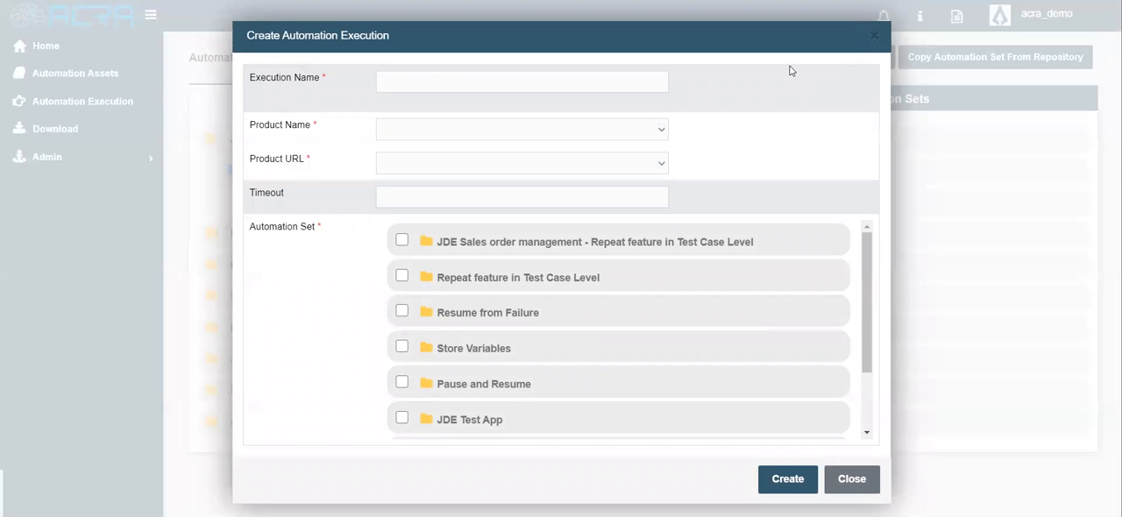
left_click(433, 82)
left_click(433, 81)
type("Repea")
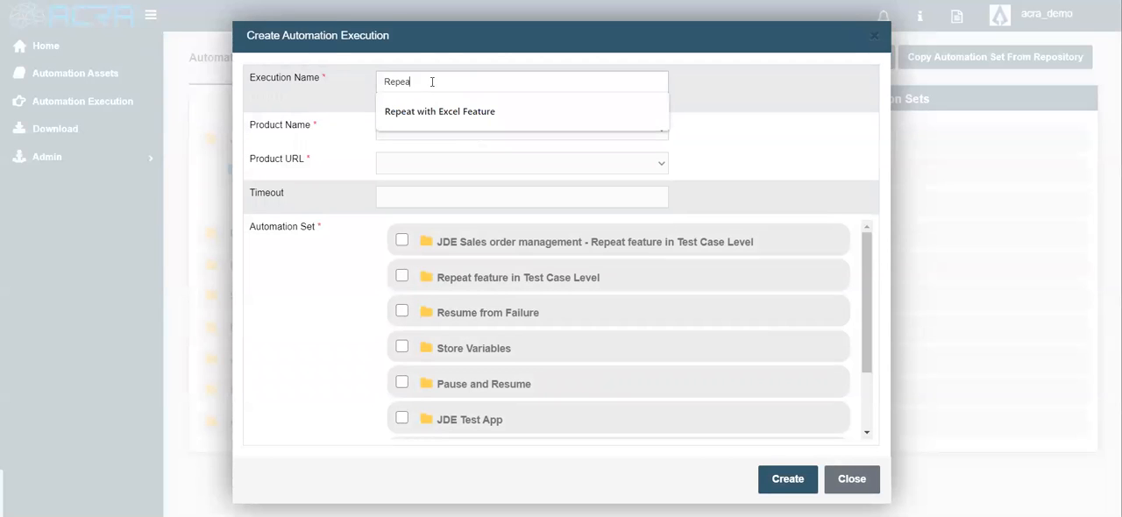
type("t feature - Test case level")
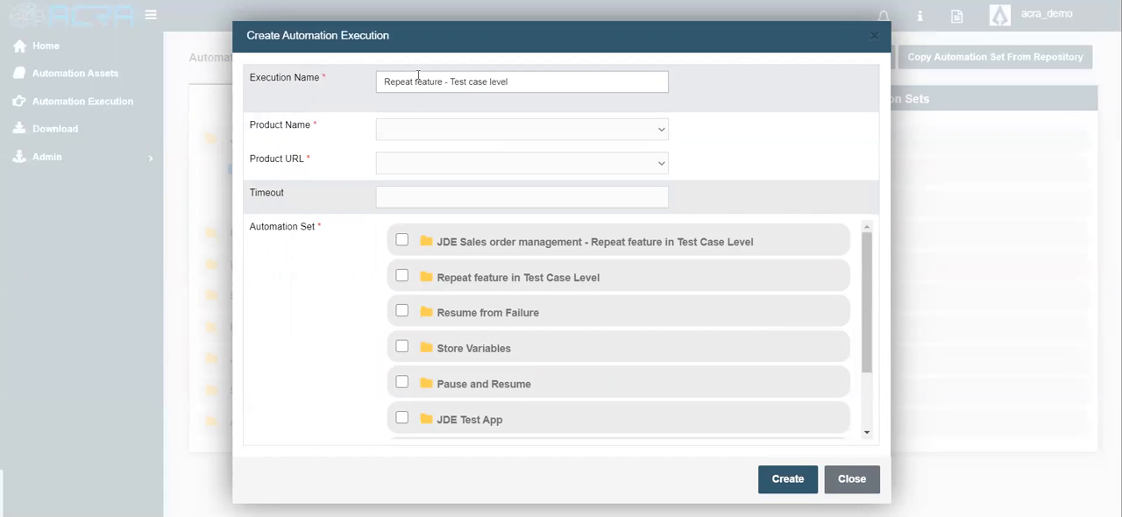
left_click(479, 129)
left_click(429, 155)
left_click(416, 161)
left_click(408, 194)
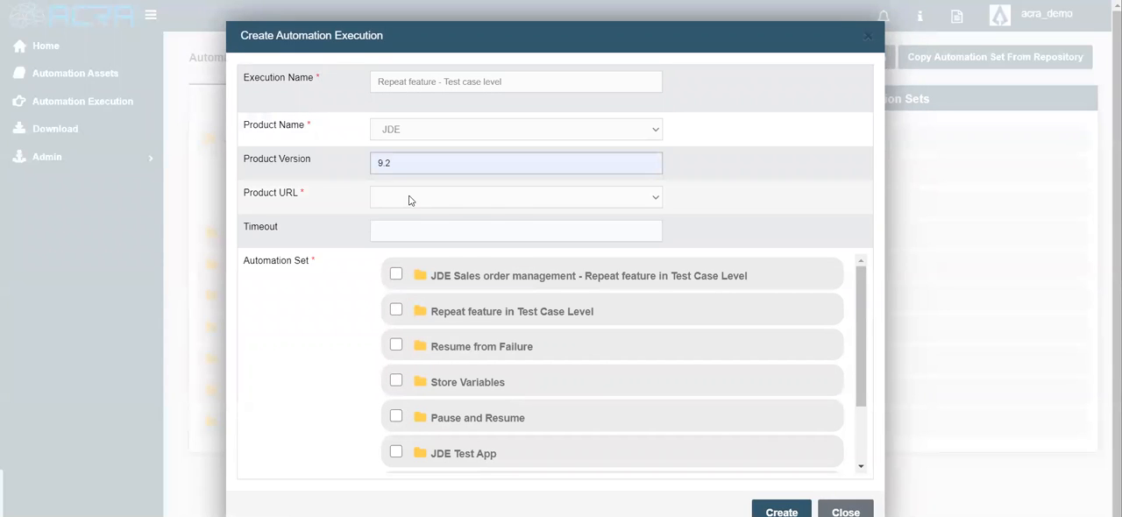
left_click(408, 200)
left_click(412, 220)
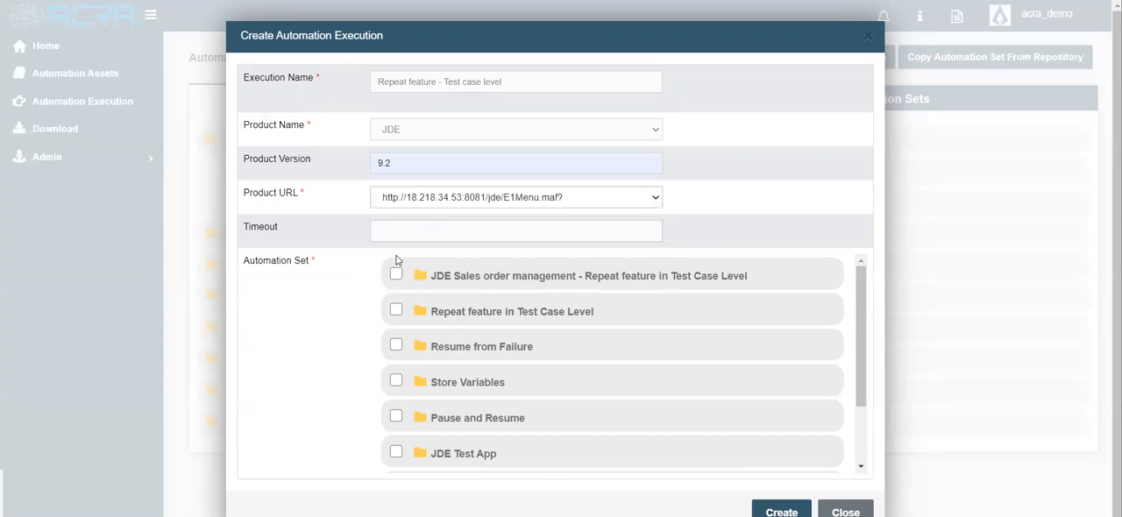
left_click(396, 274)
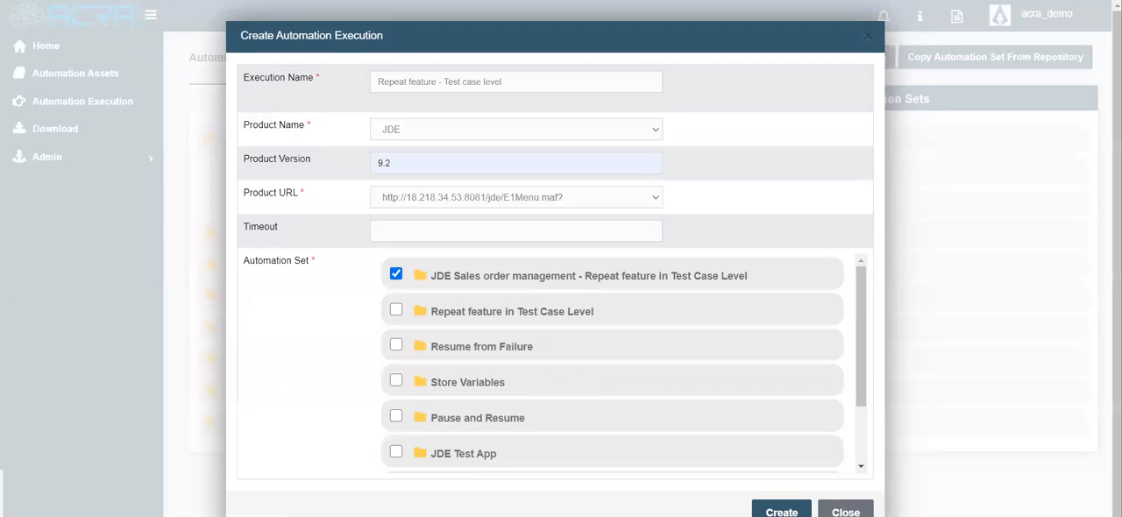
left_click(780, 510)
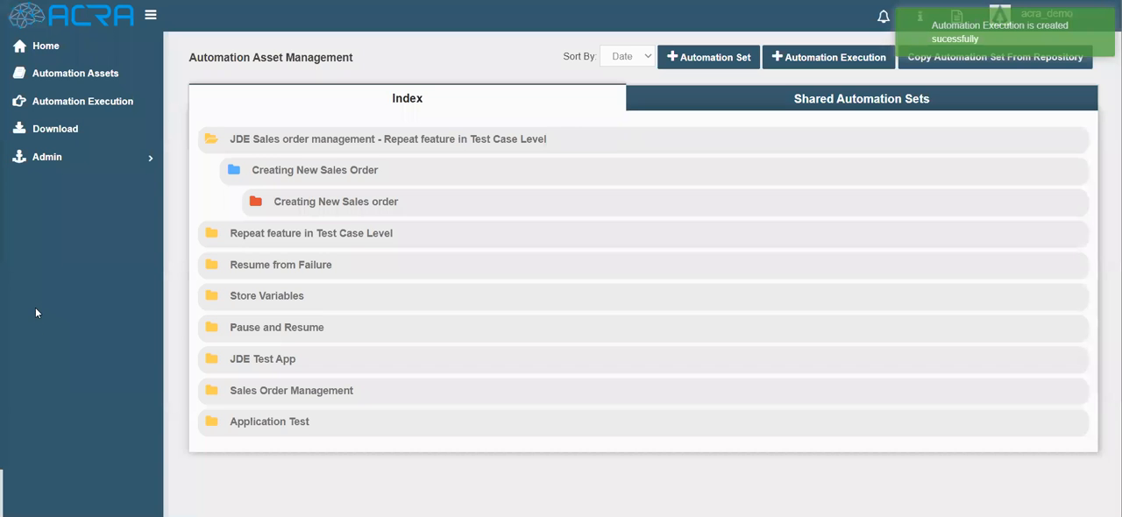
- Go to the automation executions list and locate the "Repeat feature - Test case level" execution
left_click(73, 105)
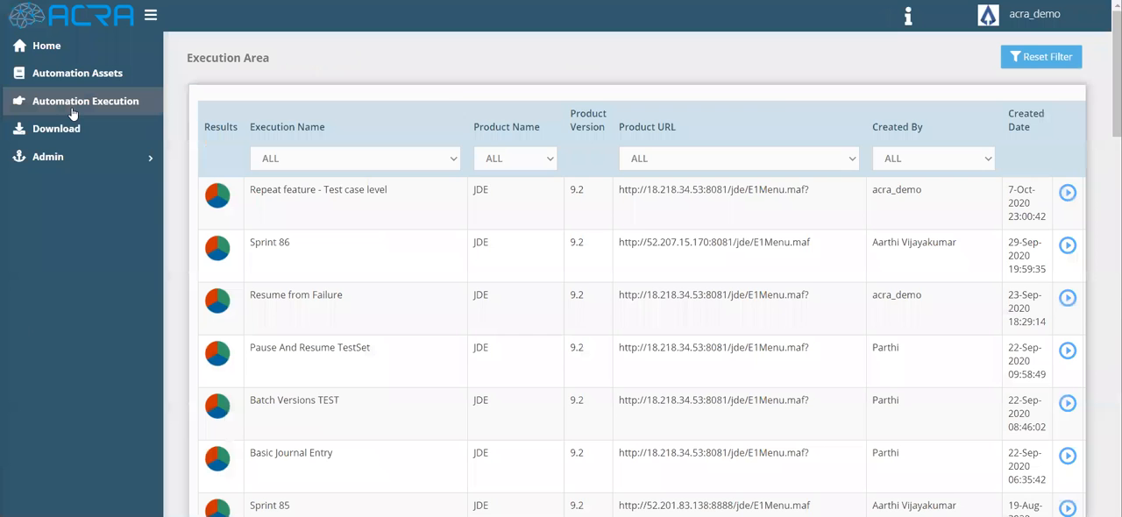
left_click_drag(250, 186, 296, 208)
left_click(306, 208)
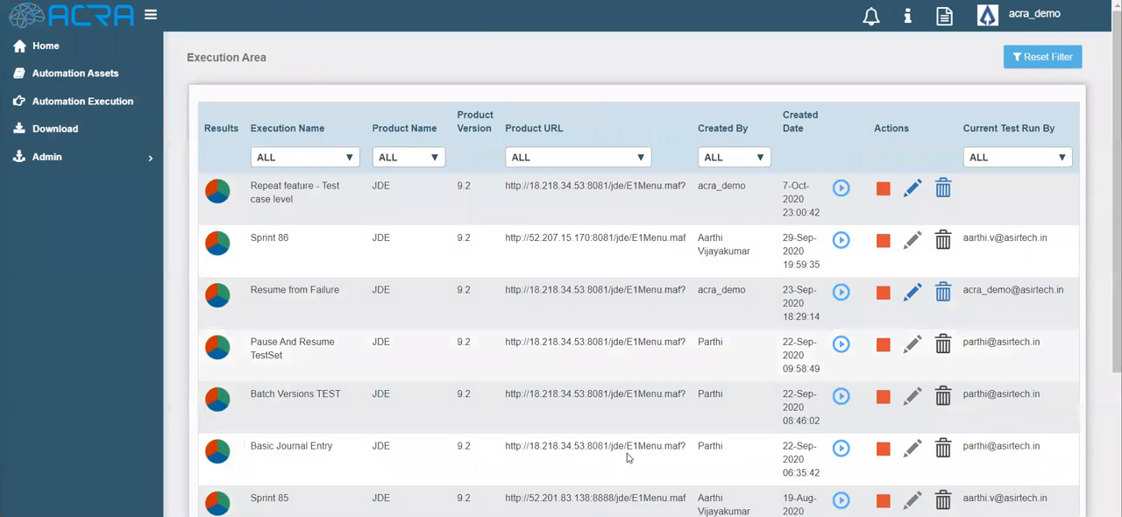
mouse_move(449, 515)
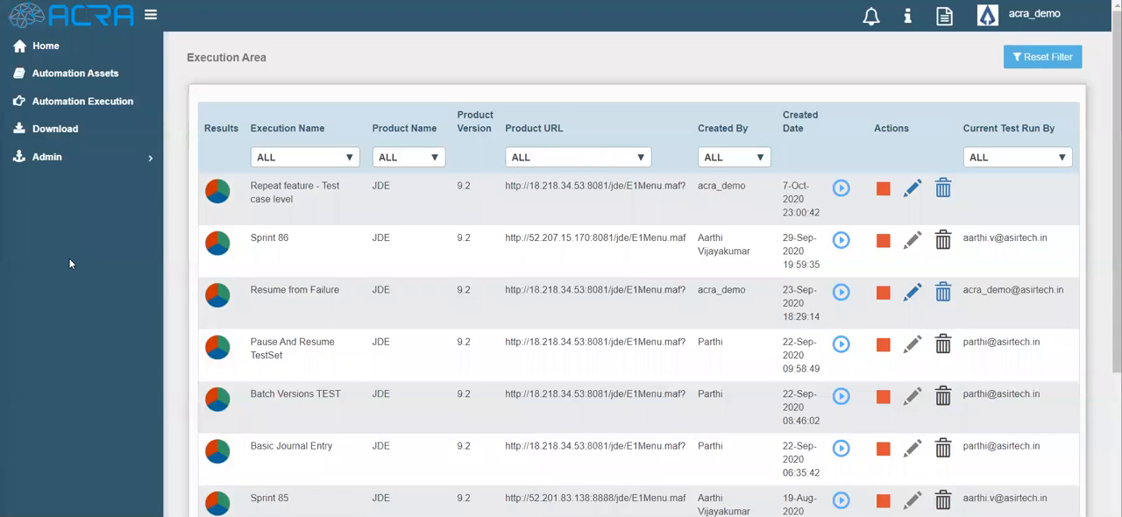
- Run the execution now as new iteration "Run 1_Chrome" on Chrome 71.0.3578.98 with the JDE Sales order management set
left_click(841, 189)
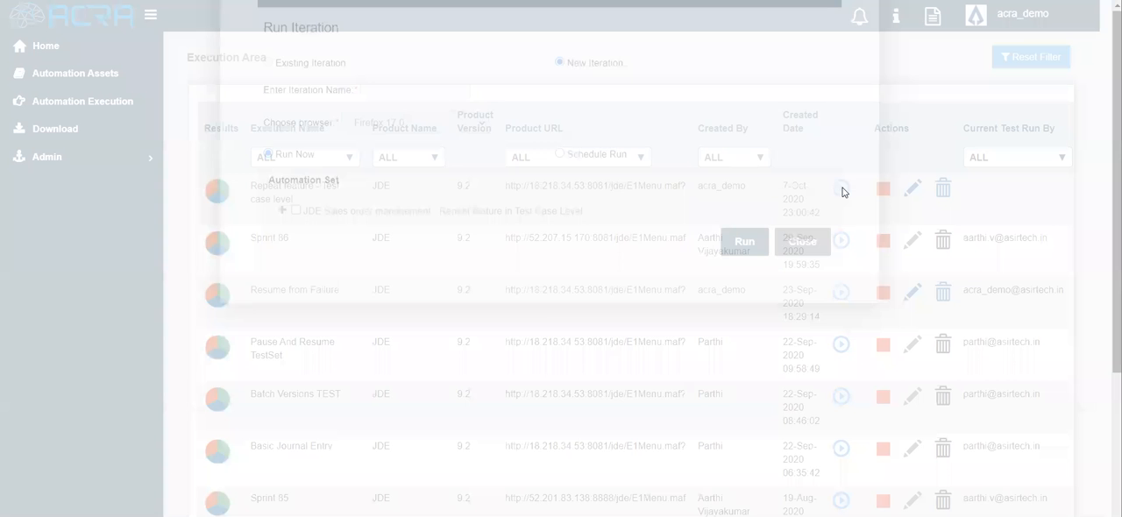
left_click(426, 172)
left_click(396, 193)
left_click(404, 206)
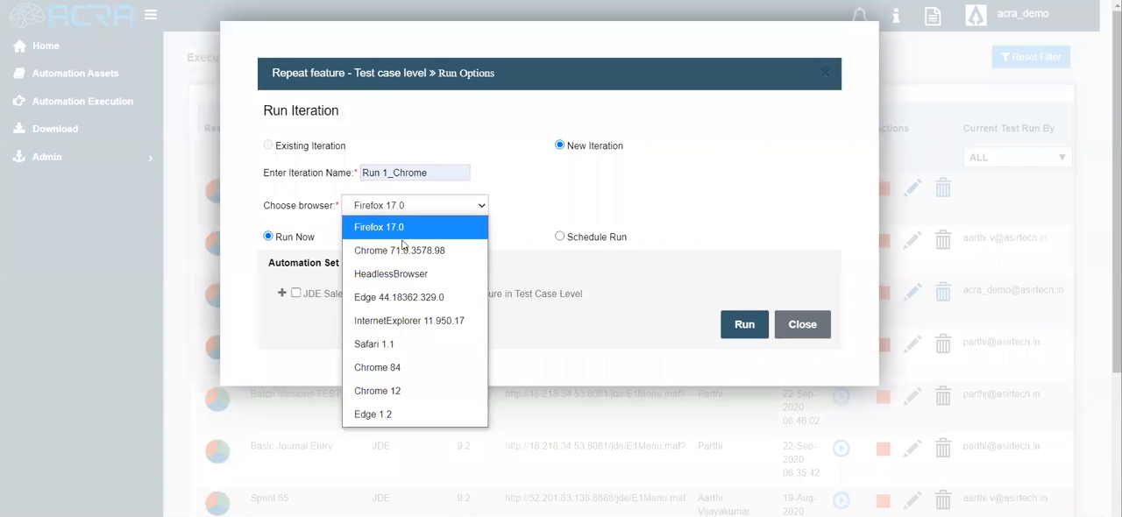
left_click(402, 250)
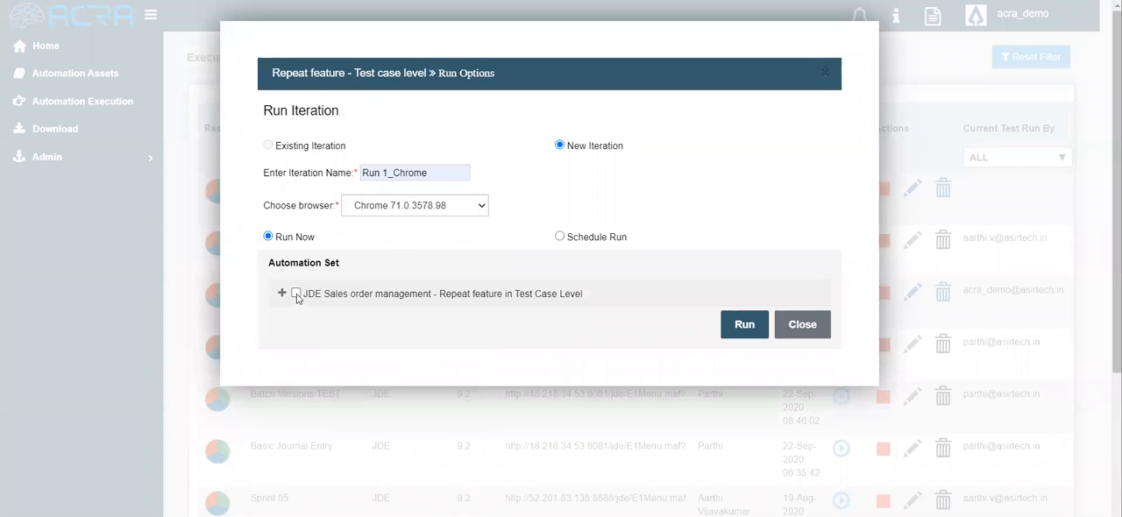
left_click(296, 295)
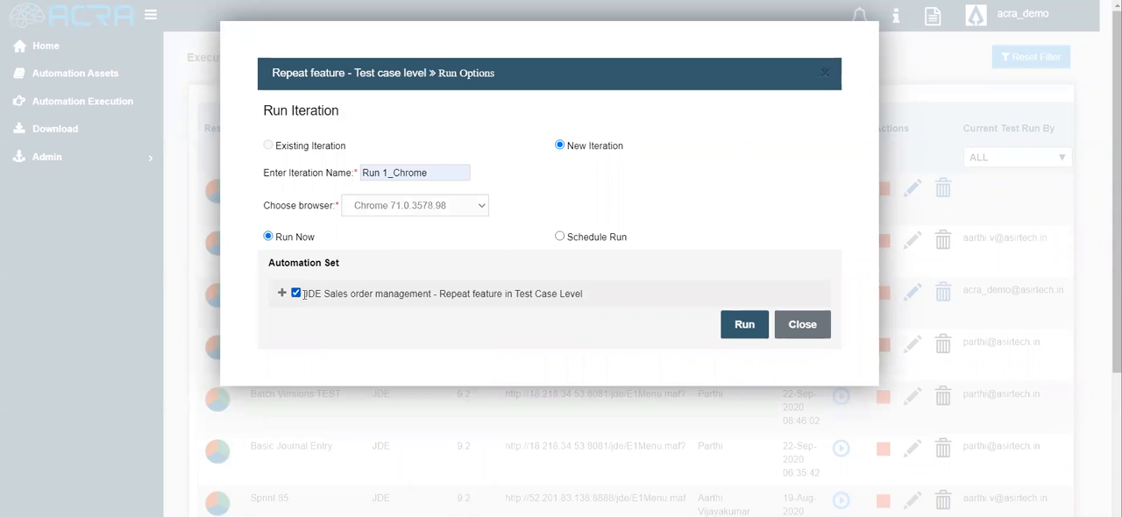
left_click(727, 329)
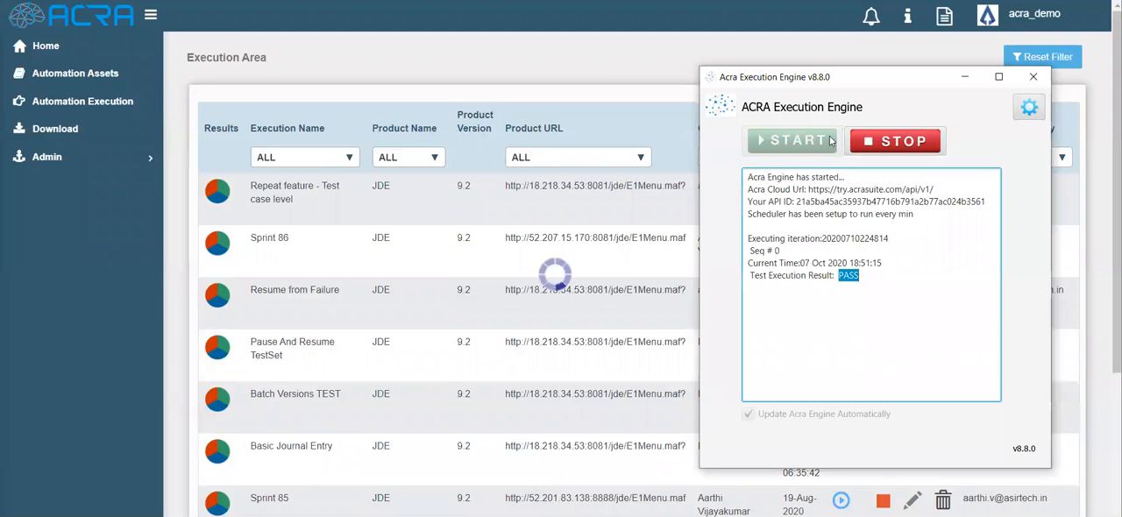
left_click(866, 145)
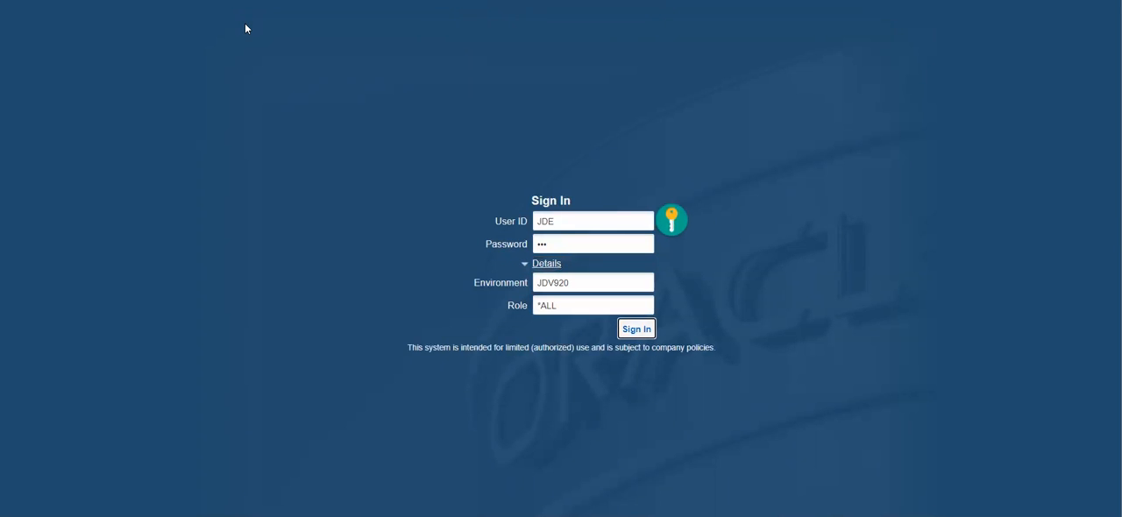
- Sign in to JD Edwards and start a new sales order from Customer Service Inquiry
key("Return")
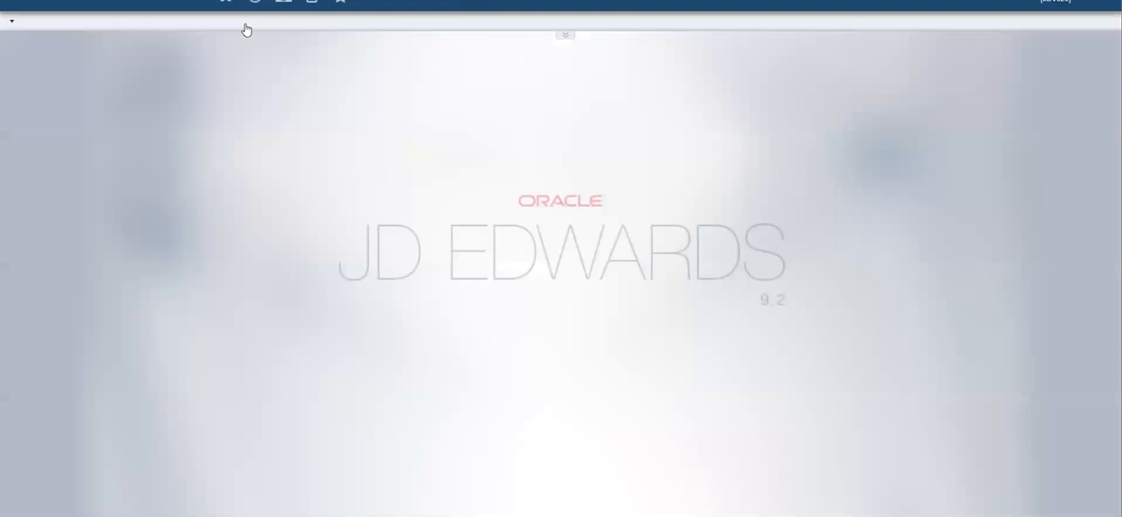
key("ctrl+shift+f")
type("p4105")
key("Return")
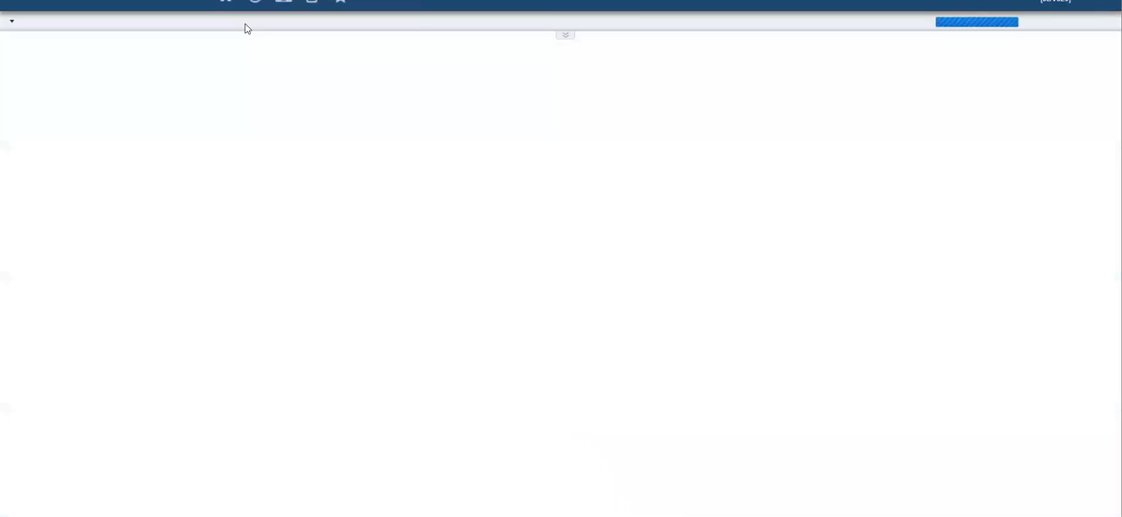
key("ctrl+alt+a")
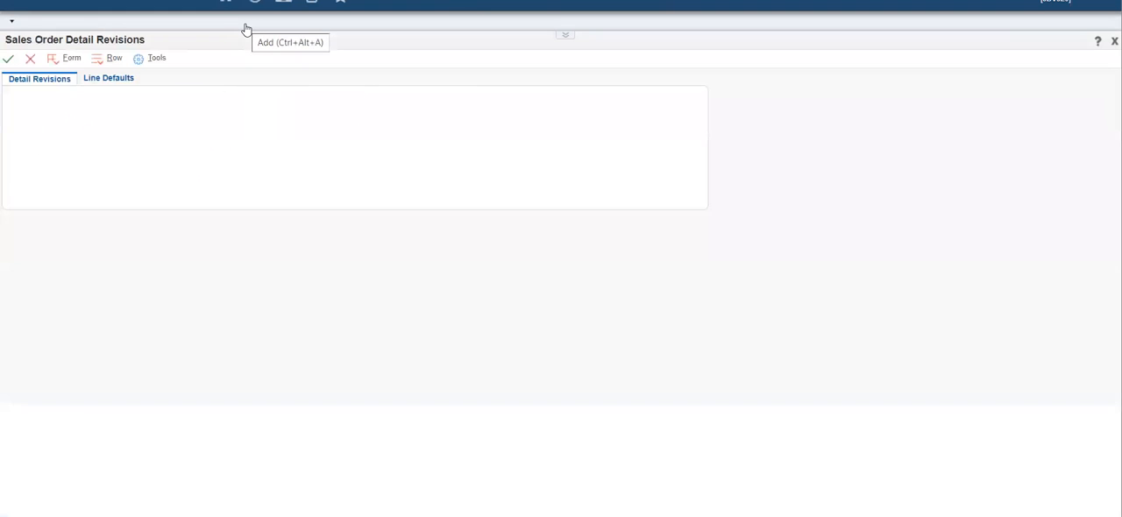
- Fill in the order header with the customer's number as Ship To and Sold To, and Branch/Plant M30
left_click(121, 152)
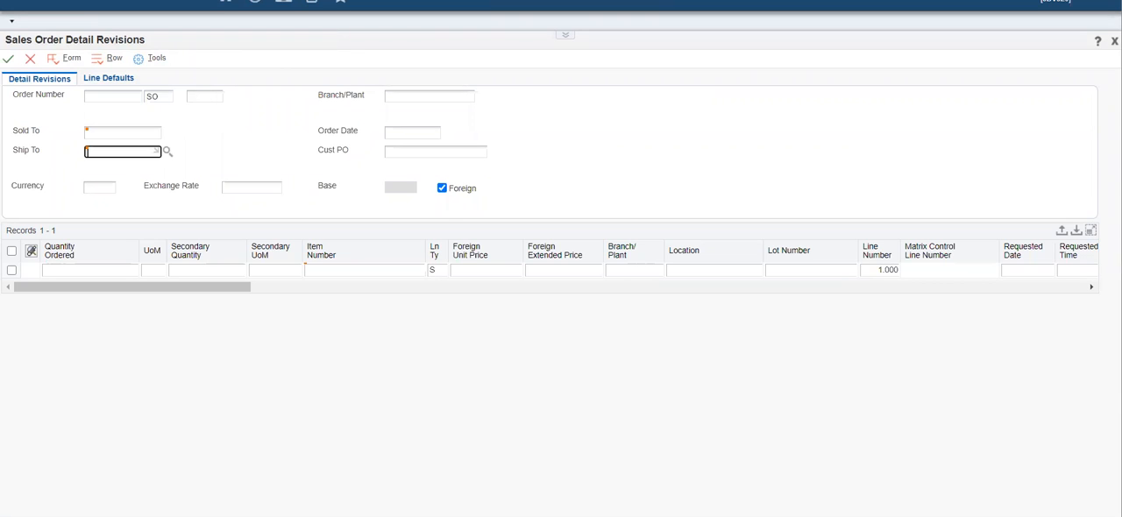
type("1001")
left_click(429, 97)
type("M30")
left_click(123, 133)
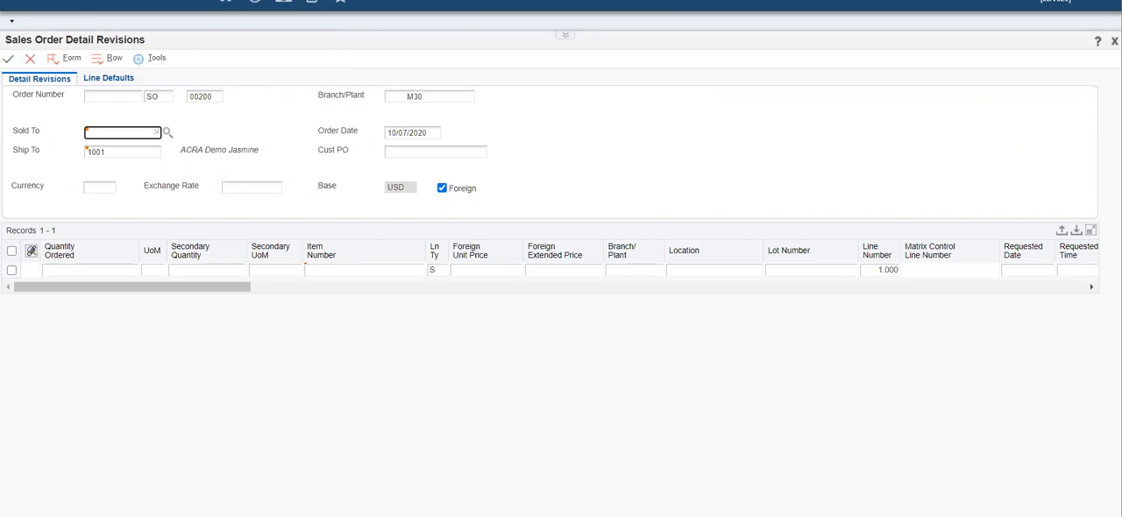
type("1001")
key("Tab")
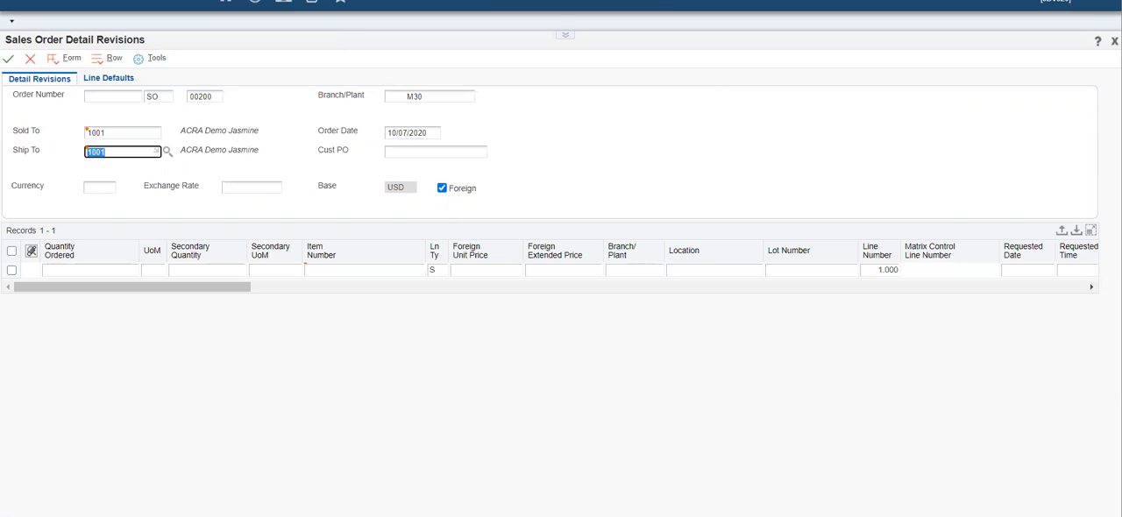
- Add an order line with quantity 1 of item 230, save the sales order and return to Customer Service Inquiry
left_click(90, 270)
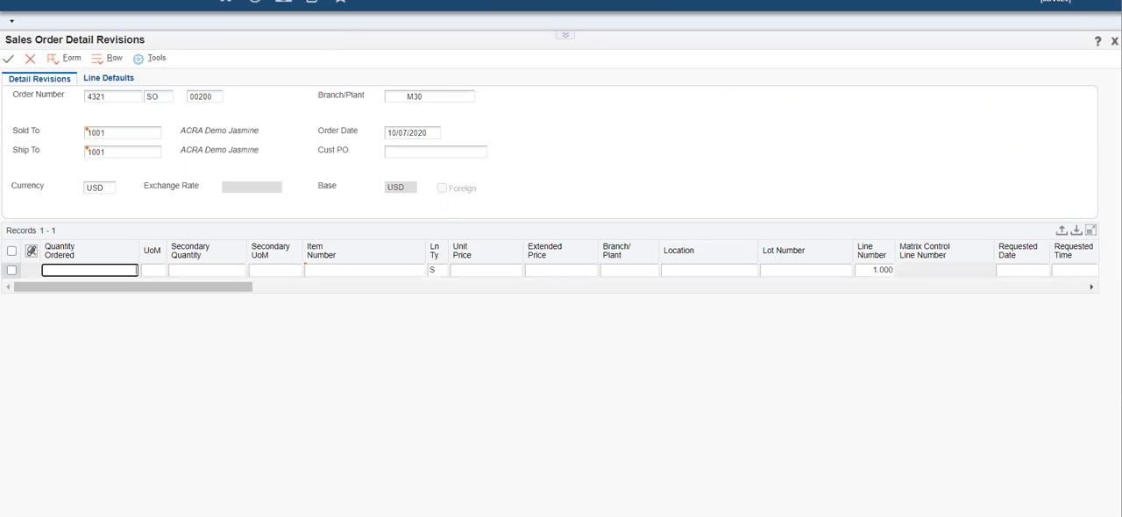
type("1")
key("Tab")
left_click(305, 270)
type("230")
key("Tab")
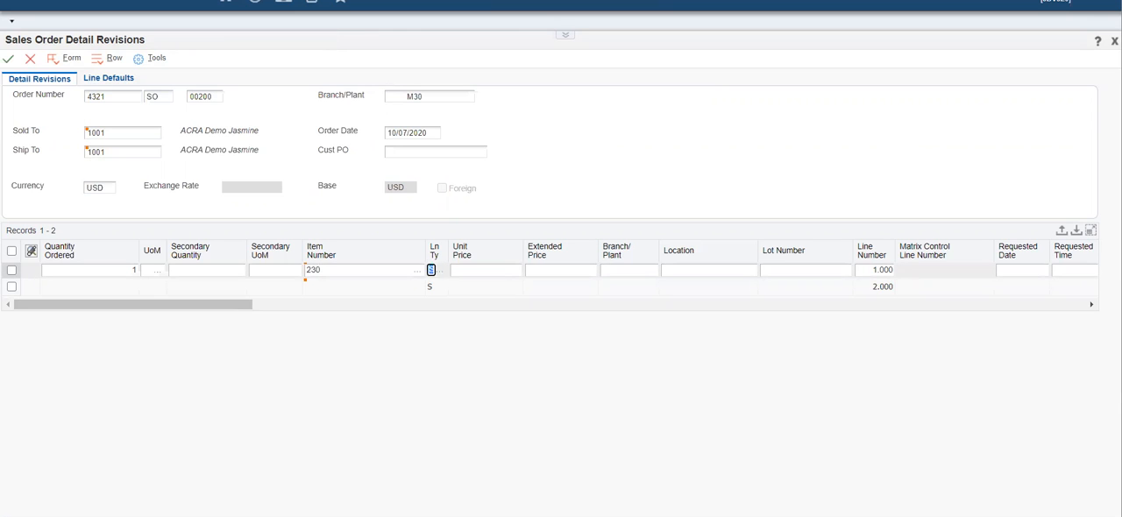
left_click(7, 59)
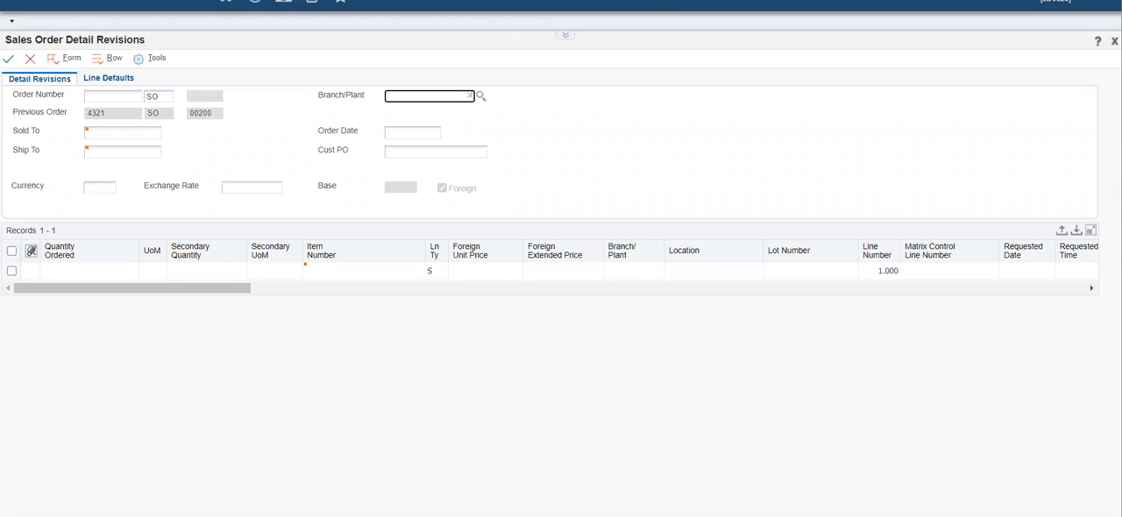
left_click(30, 59)
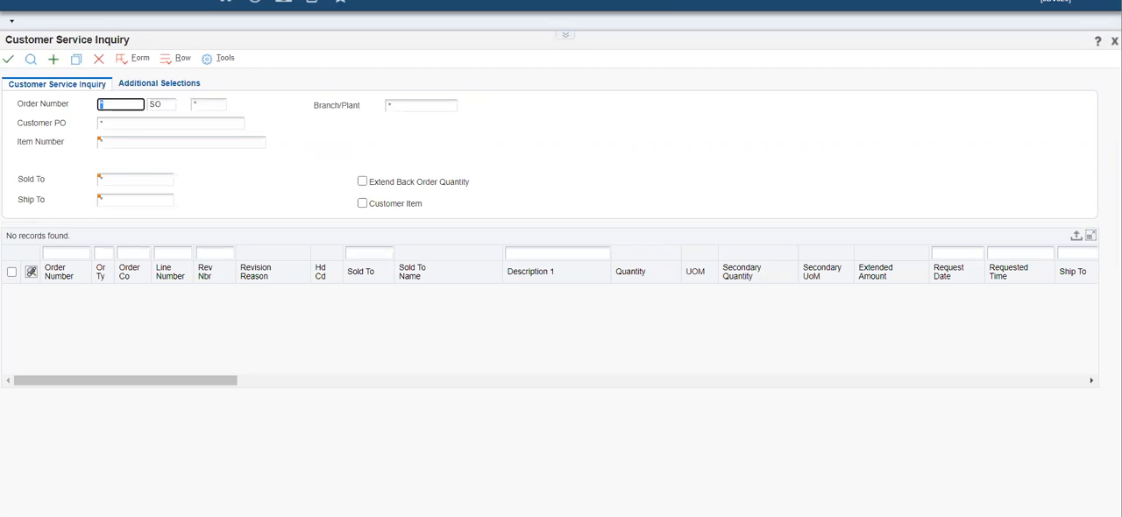
- Look up the saved sales order by its order number in the Customer Service Inquiry grid
left_click(66, 253)
type("4321")
key("Tab")
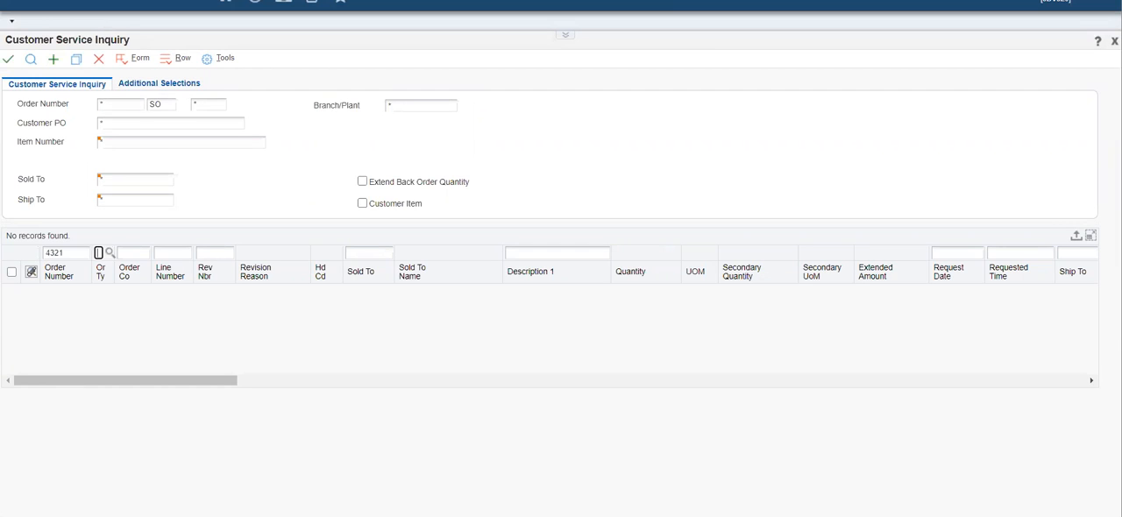
key("Return")
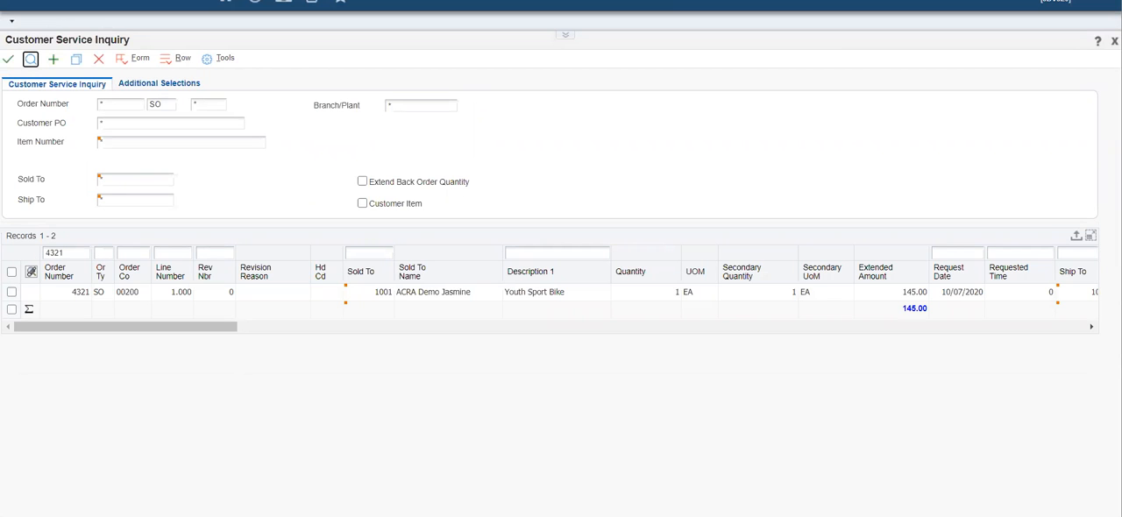
- Close Customer Service Inquiry and sign out of JD Edwards
left_click(98, 58)
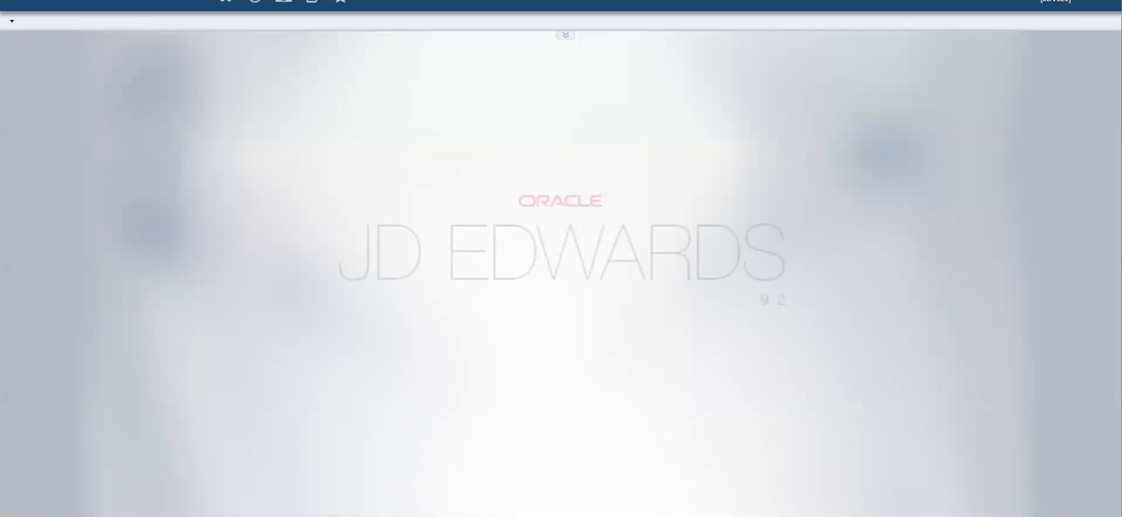
left_click(1056, 3)
left_click(1004, 114)
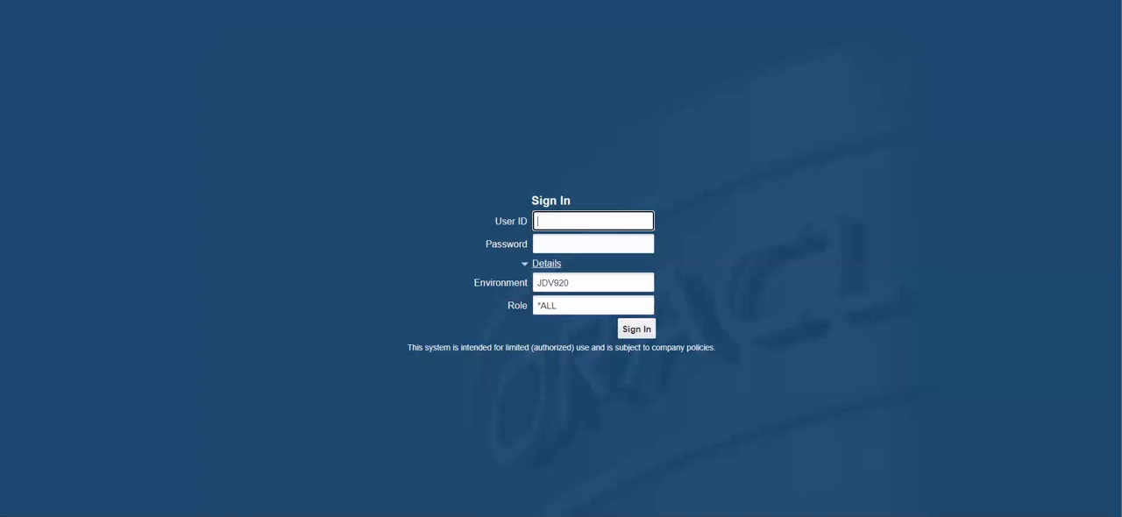
- Sign in to JD Edwards again with the user ID and password and open a new sales order in Sales Order Detail Revisions
type("JDE")
key("Tab")
type("•••")
key("Tab")
key("Tab")
key("Tab")
key("Tab")
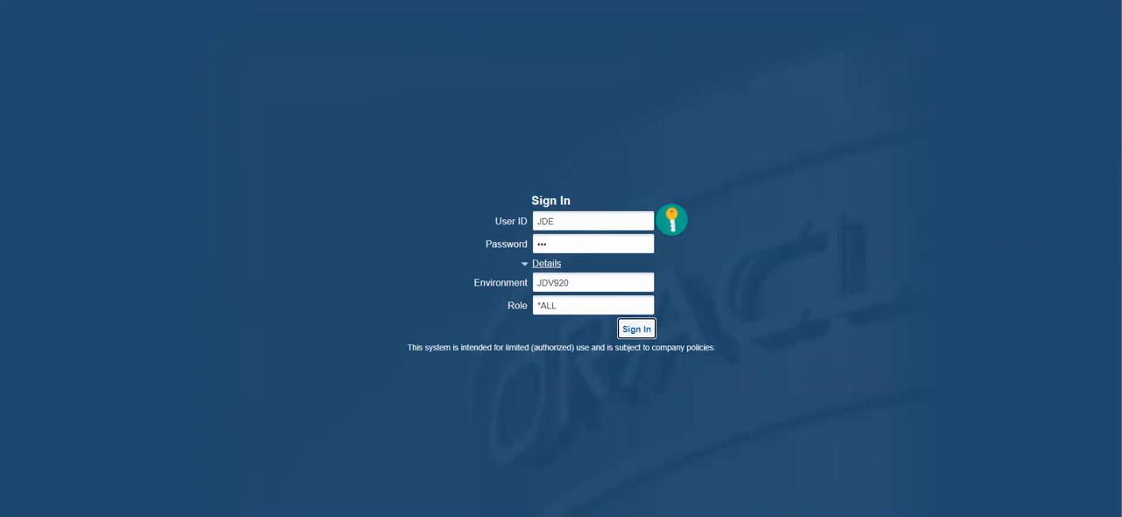
key("Return")
type("p4101")
key("Return")
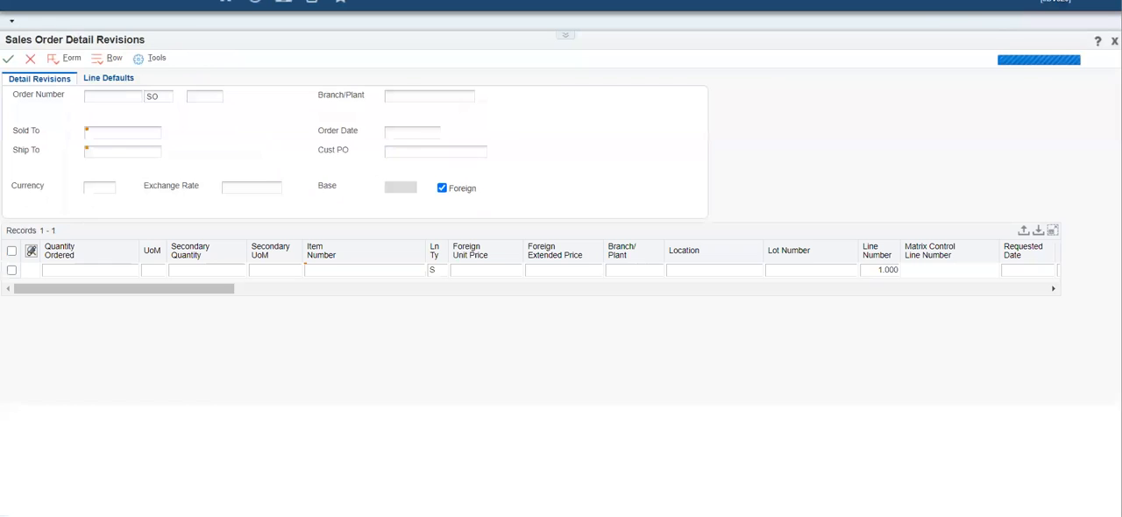
- Fill in the second order's header with the customer's number as Ship To and Sold To, and Branch/Plant M30
key("Tab")
key("Tab")
type("1001")
key("Tab")
left_click(429, 97)
type("M30")
key("Tab")
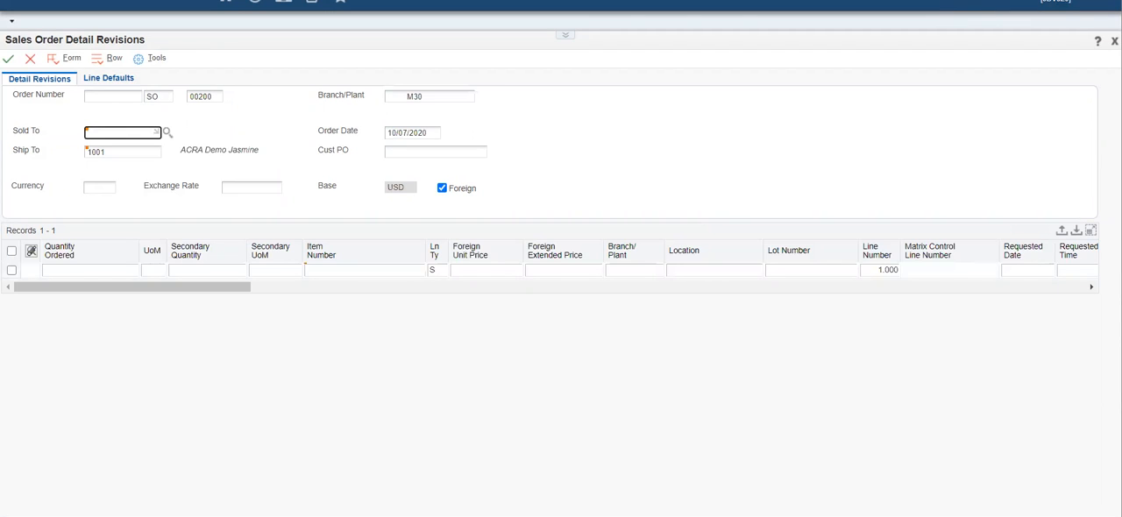
type("1001")
key("Tab")
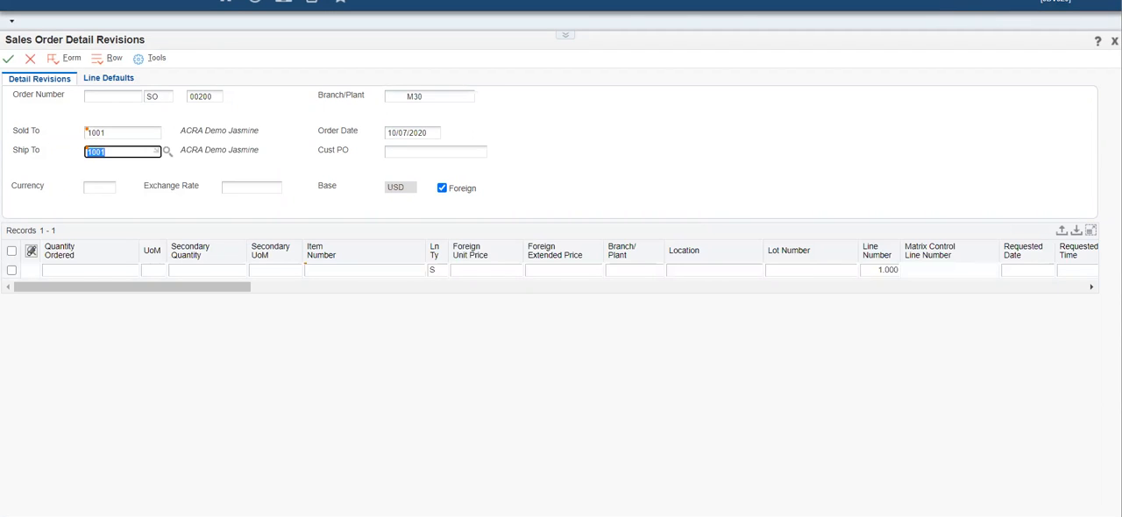
- Add quantity 1 of item 230 as the second order's line, save the order and return to Customer Service Inquiry
left_click(91, 271)
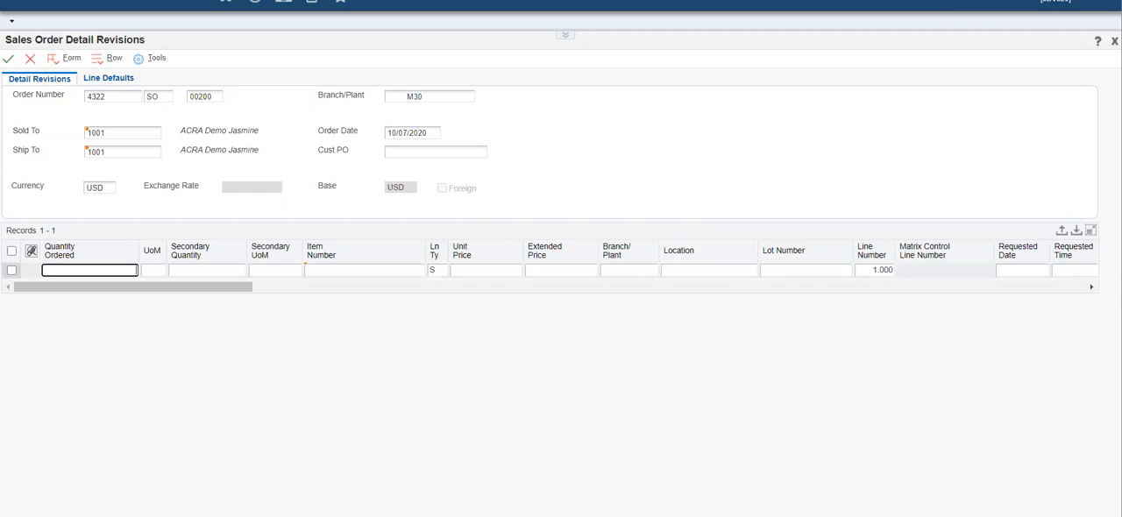
type("1")
key("Tab")
left_click(363, 271)
type("230")
key("Tab")
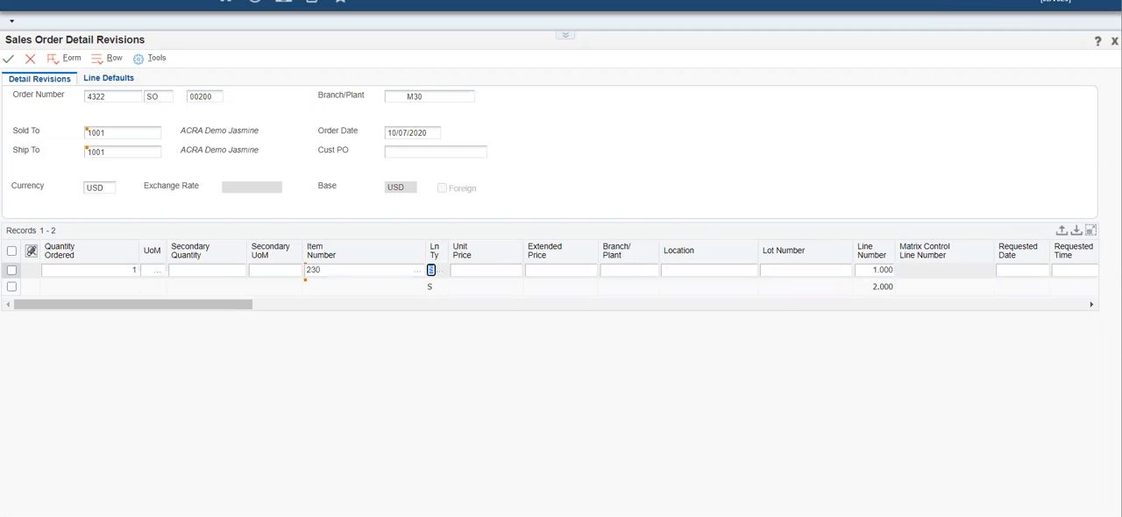
key("Return")
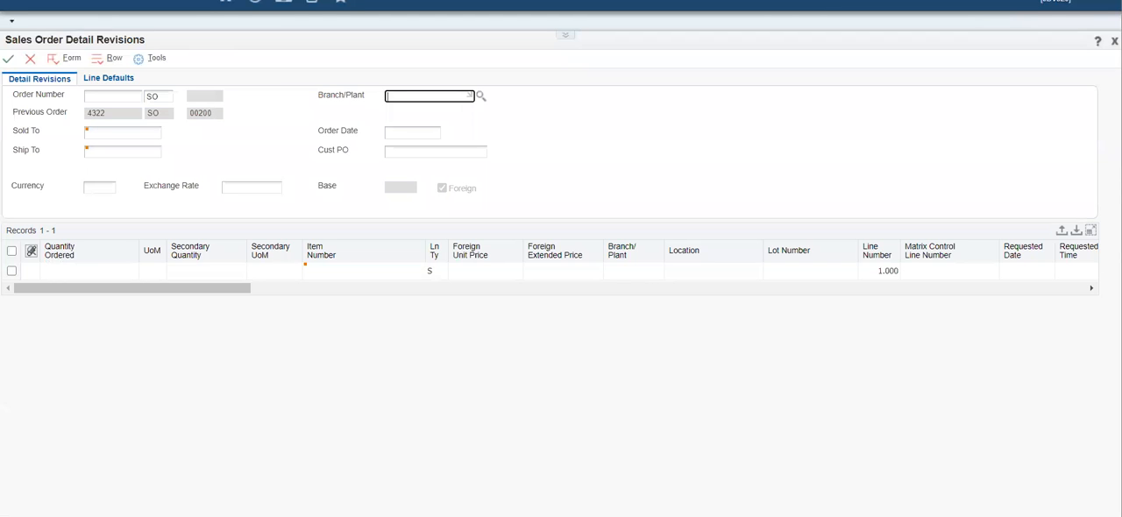
left_click(31, 59)
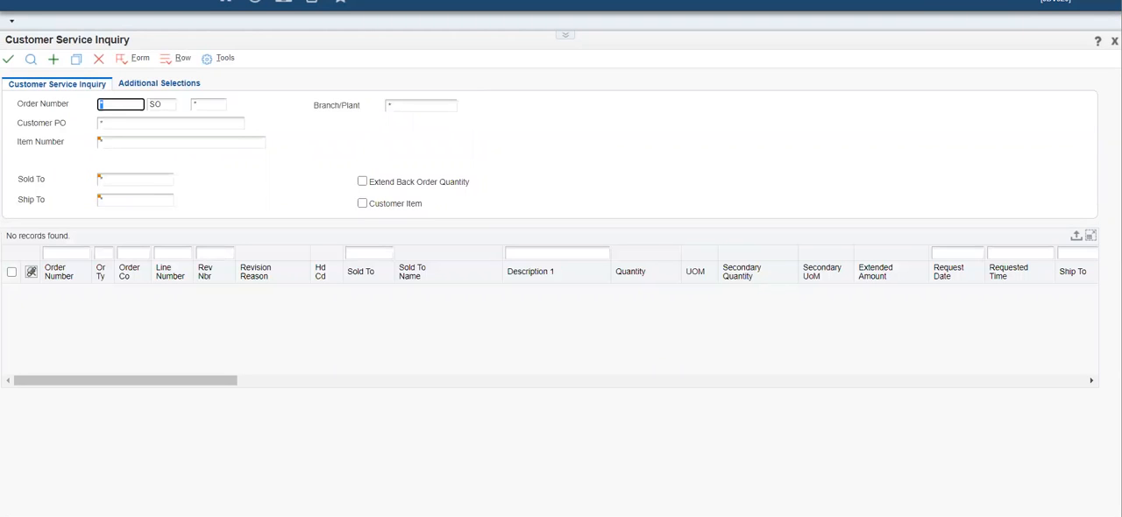
- Look up the second sales order by its order number in the Customer Service Inquiry grid
left_click(66, 254)
type("4322")
key("Tab")
key("Return")
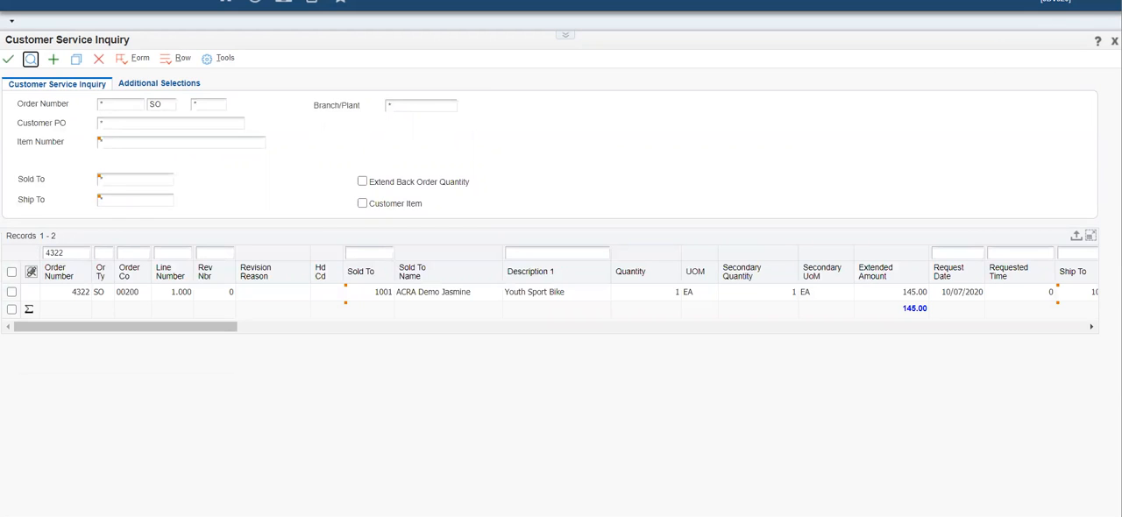
- Leave the inquiry form and sign out of JD Edwards to end the second repetition
key("ctrl+alt+l")
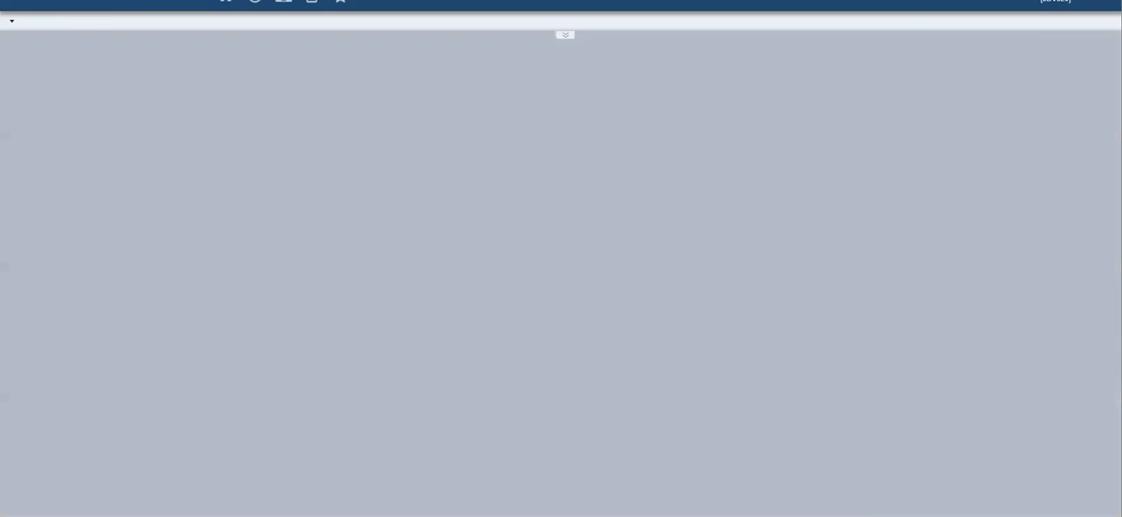
left_click(1055, 2)
left_click(1005, 114)
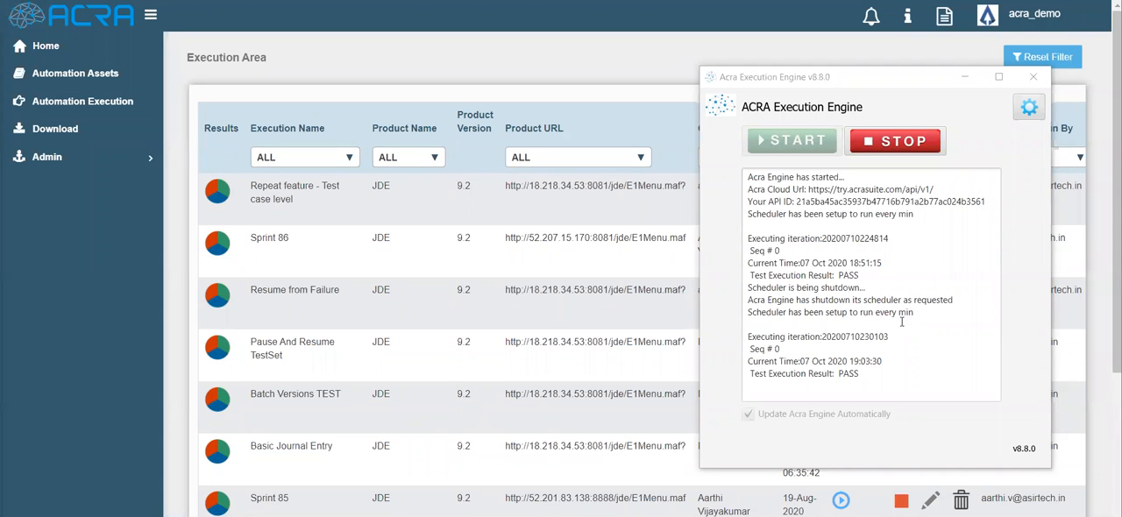
- Check the result in ACRA Execution Engine, then examine iteration Run 1_Chrome of "Repeat feature - Test case level" down to its test cases
double_click(848, 374)
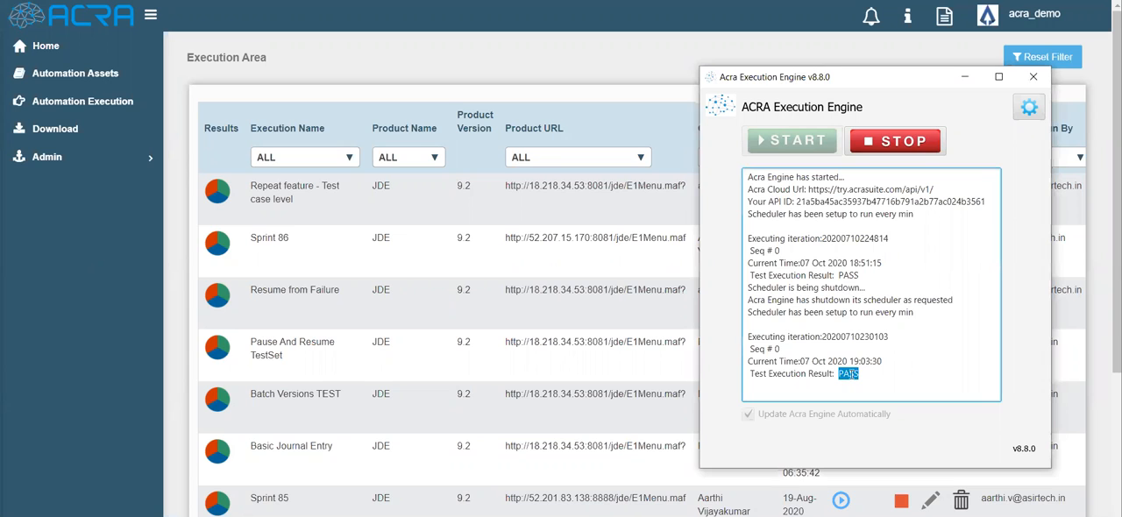
left_click(141, 234)
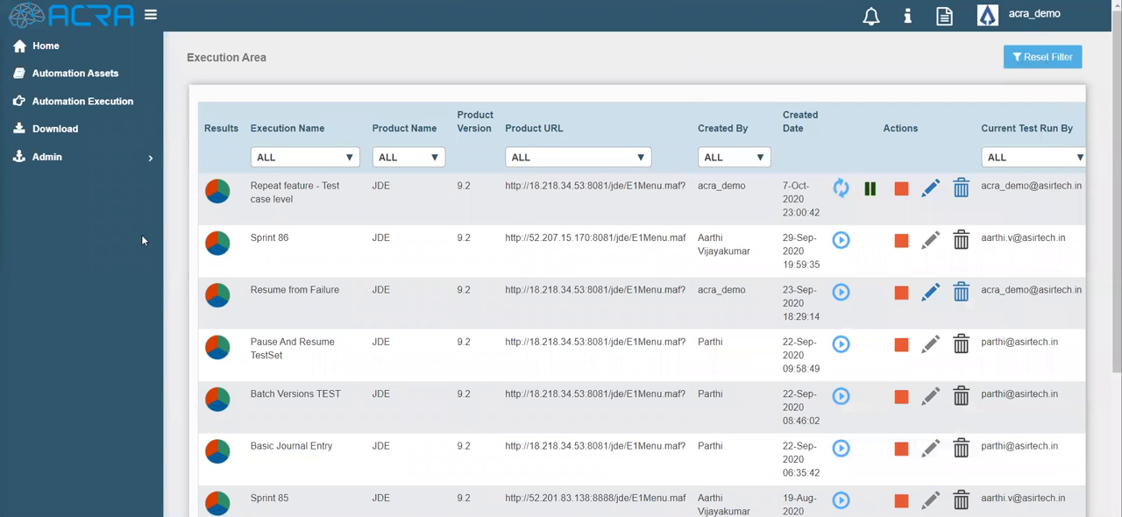
left_click(215, 192)
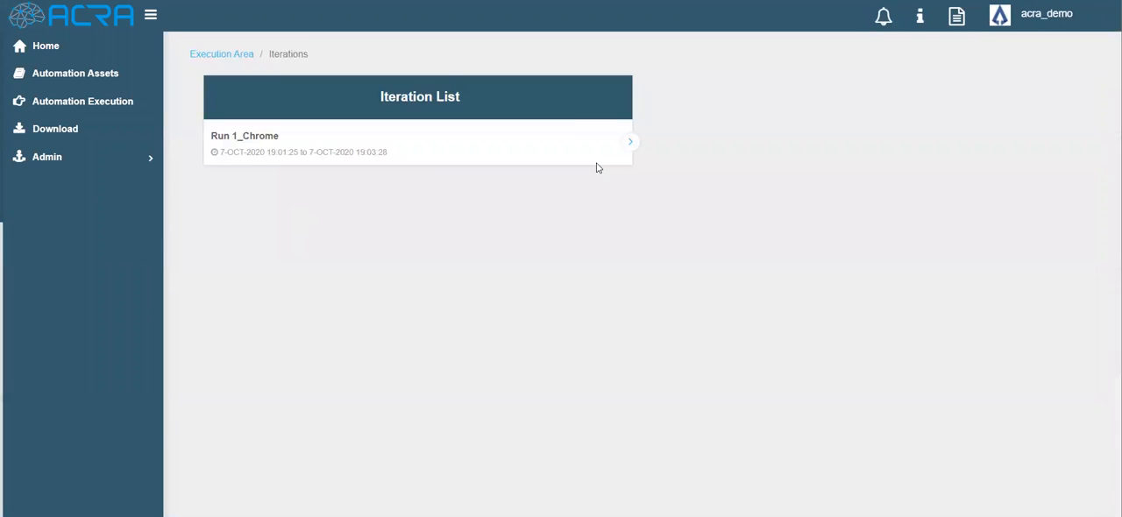
left_click(630, 147)
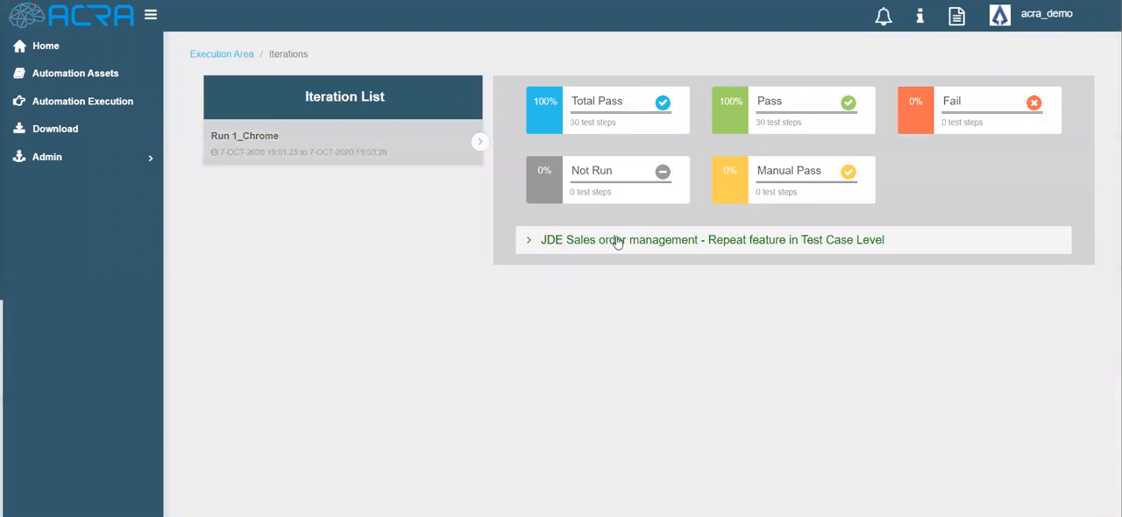
left_click(617, 242)
left_click(611, 264)
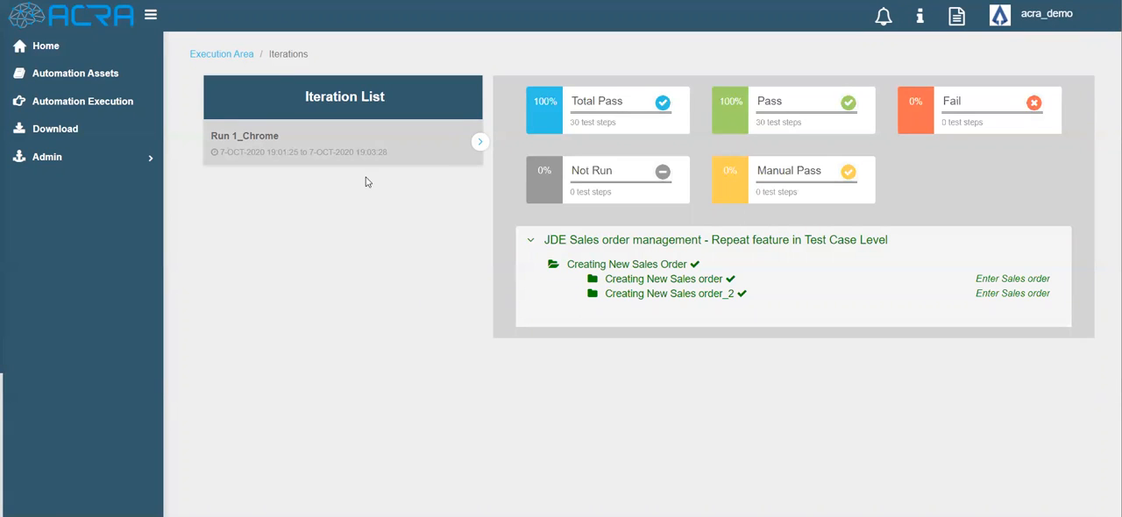
mouse_move(383, 139)
- Open the Home dashboard to examine the execution result summary and historical statistics
left_click(49, 50)
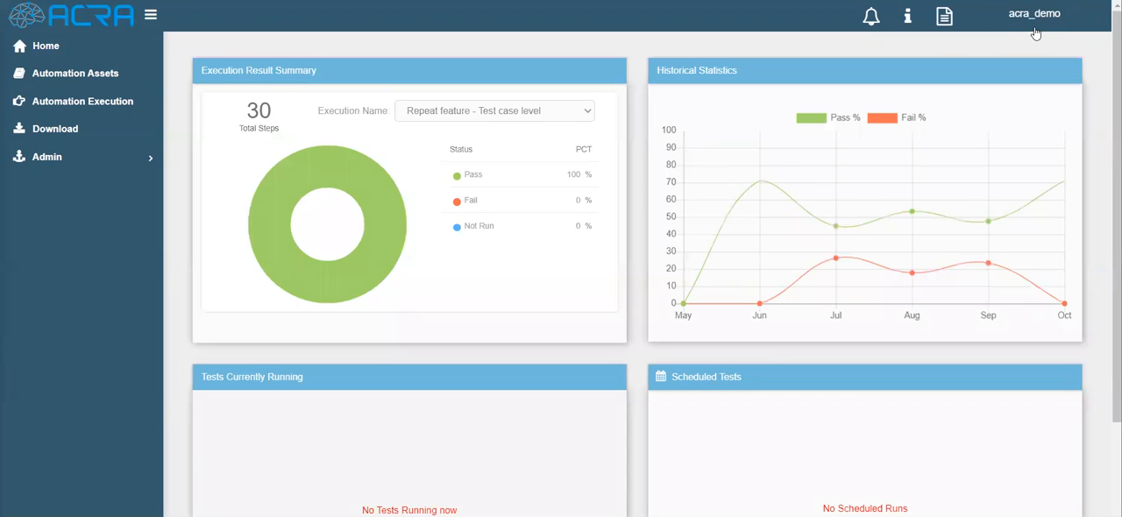
left_click(1034, 19)
left_click(1047, 232)
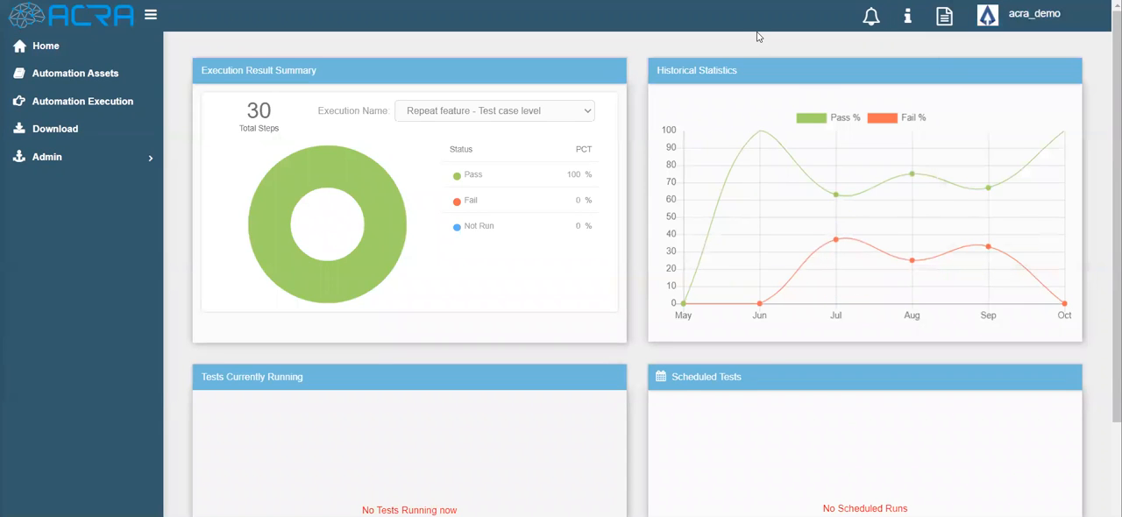